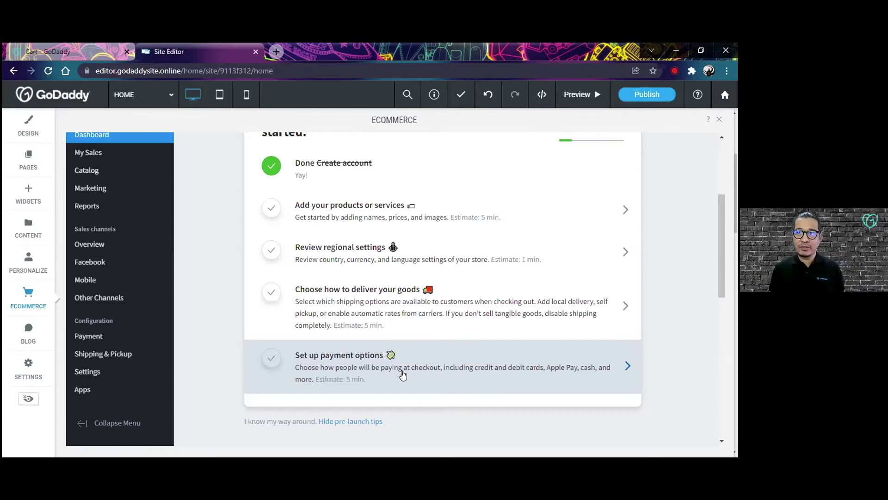
{"action": "scroll", "coordinate": [150, 217], "scroll_direction": "up", "scroll_amount": 5}
Step: View the Marketing overview, then go to the Sell on Facebook sales channel page
{"action": "left_click", "coordinate": [81, 243]}
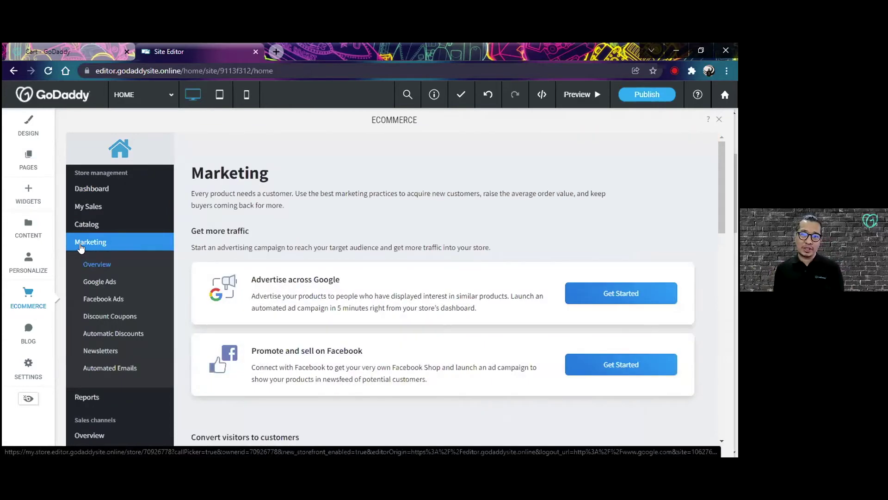
{"action": "scroll", "coordinate": [389, 281], "scroll_direction": "down", "scroll_amount": 3}
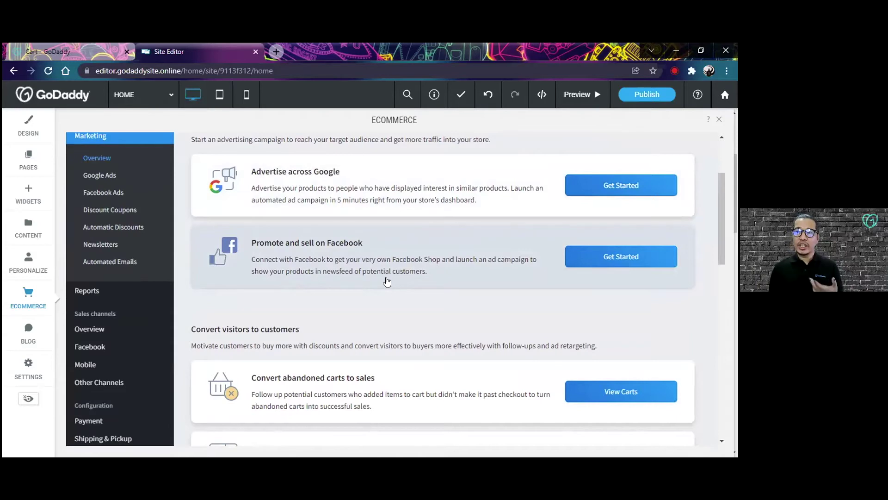
{"action": "left_click", "coordinate": [90, 347]}
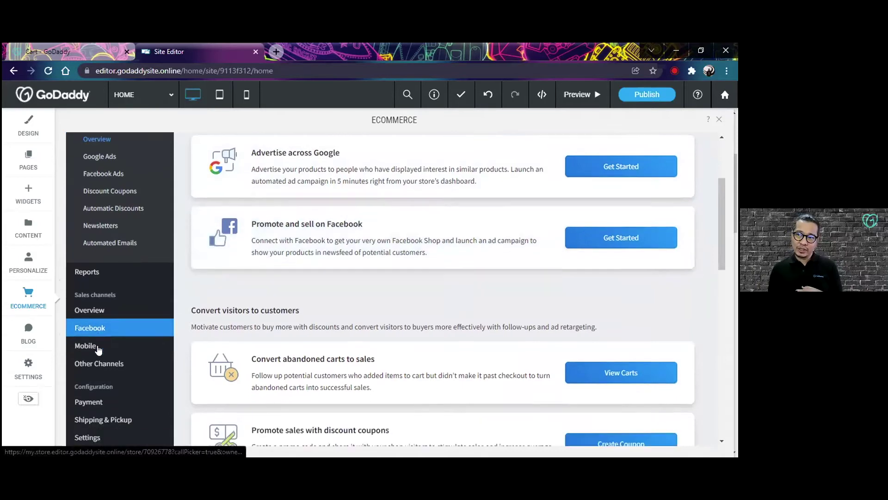
{"action": "scroll", "coordinate": [96, 349], "scroll_direction": "down", "scroll_amount": 2}
Step: Read the 'Why sell on Facebook' section, then go to the store's Apps
{"action": "left_click", "coordinate": [91, 299]}
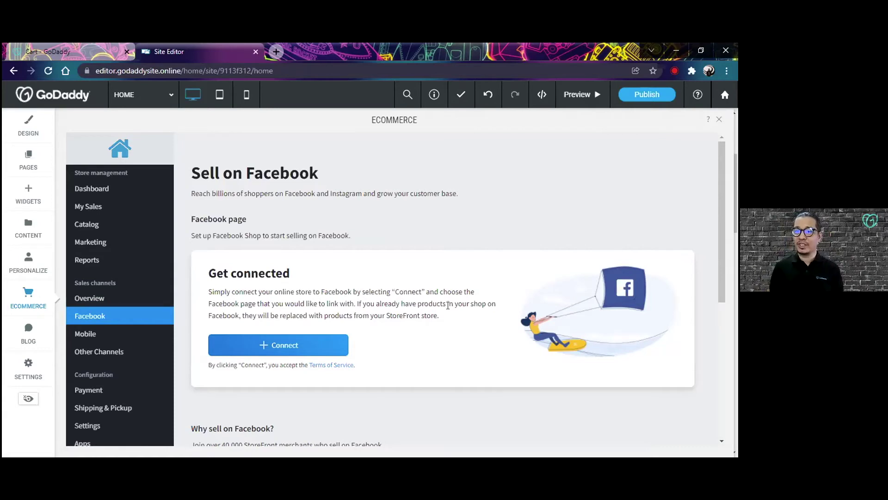
{"action": "scroll", "coordinate": [404, 344], "scroll_direction": "down", "scroll_amount": 2}
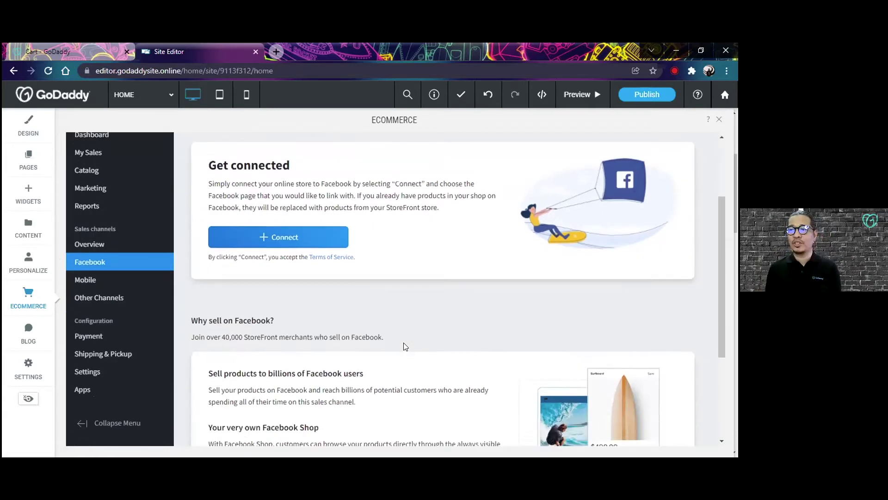
{"action": "scroll", "coordinate": [403, 342], "scroll_direction": "down", "scroll_amount": 3}
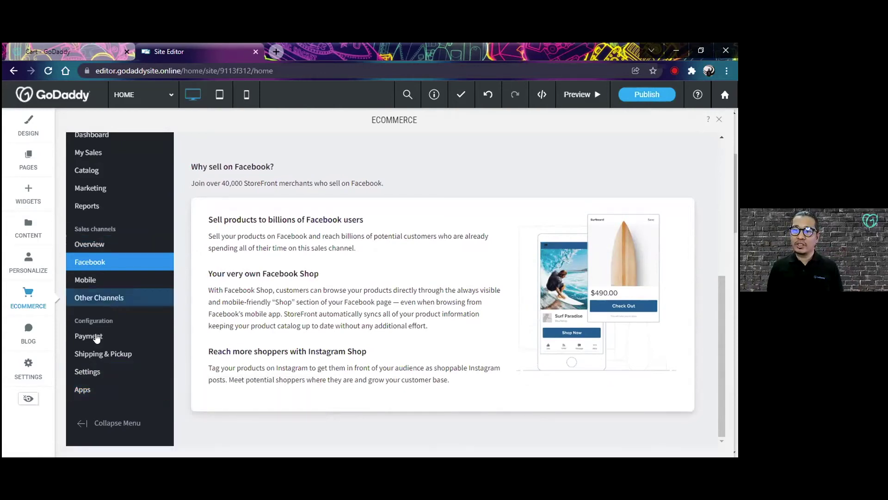
Step: Browse App Market tiles down to Crypto.com Pay, Adyen HPP, Lazada and Shopee
{"action": "left_click", "coordinate": [206, 394]}
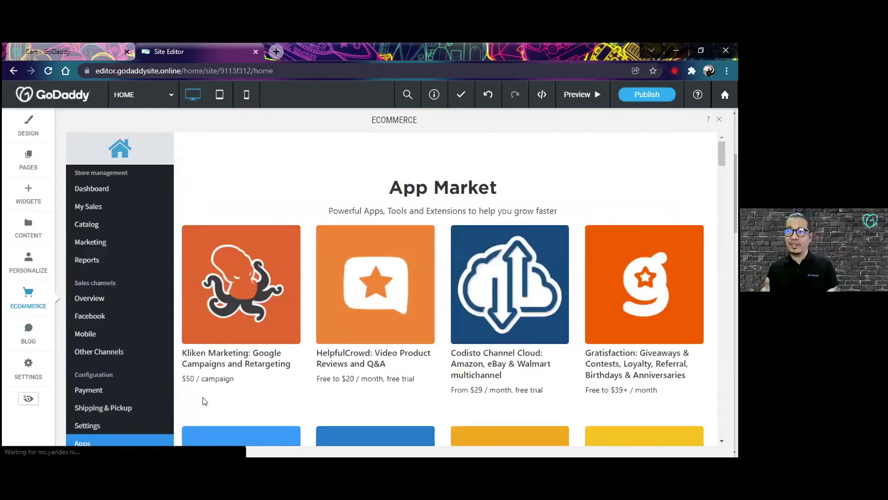
{"action": "scroll", "coordinate": [499, 270], "scroll_direction": "down", "scroll_amount": 4}
{"action": "scroll", "coordinate": [499, 271], "scroll_direction": "down", "scroll_amount": 4}
{"action": "scroll", "coordinate": [499, 271], "scroll_direction": "down", "scroll_amount": 4}
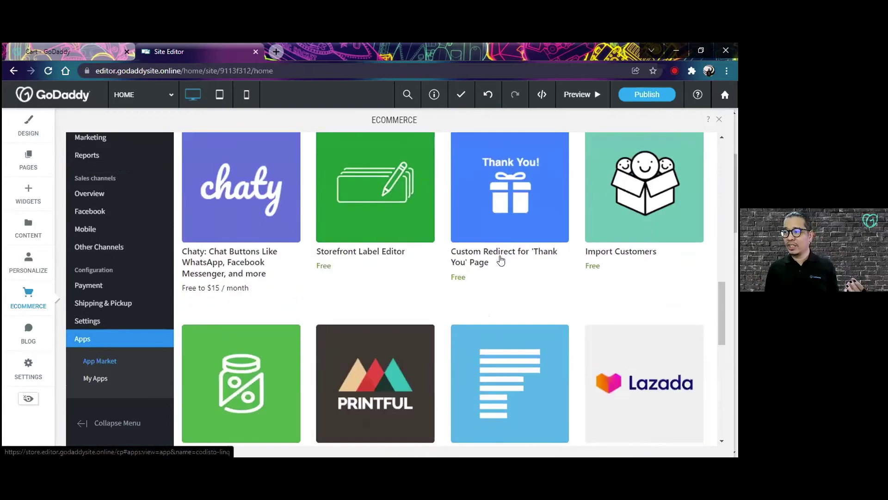
{"action": "scroll", "coordinate": [542, 272], "scroll_direction": "down", "scroll_amount": 3}
{"action": "scroll", "coordinate": [628, 298], "scroll_direction": "down", "scroll_amount": 2}
{"action": "scroll", "coordinate": [628, 299], "scroll_direction": "down", "scroll_amount": 1}
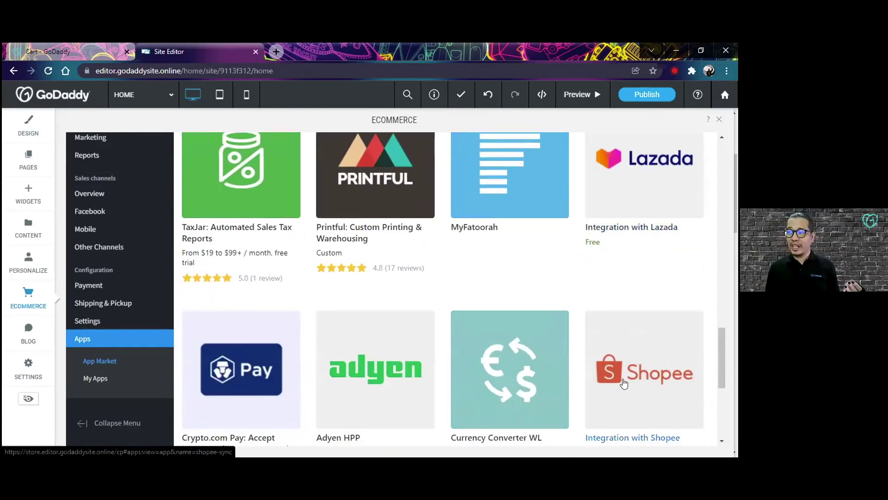
{"action": "scroll", "coordinate": [623, 383], "scroll_direction": "down", "scroll_amount": 1}
{"action": "scroll", "coordinate": [623, 384], "scroll_direction": "down", "scroll_amount": 1}
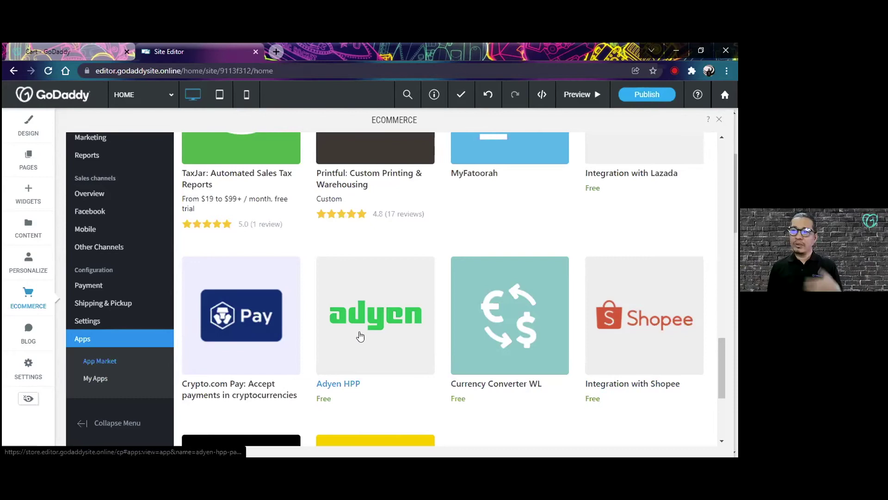
{"action": "scroll", "coordinate": [359, 336], "scroll_direction": "up", "scroll_amount": 4}
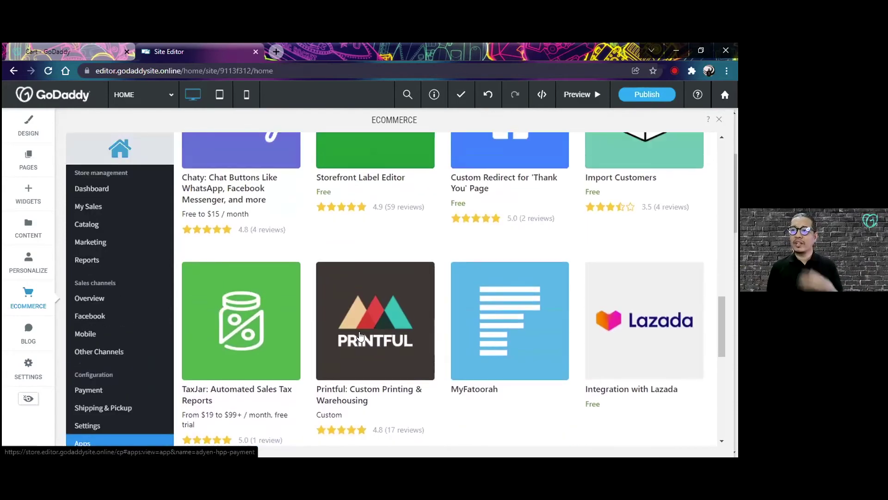
{"action": "scroll", "coordinate": [360, 336], "scroll_direction": "up", "scroll_amount": 2}
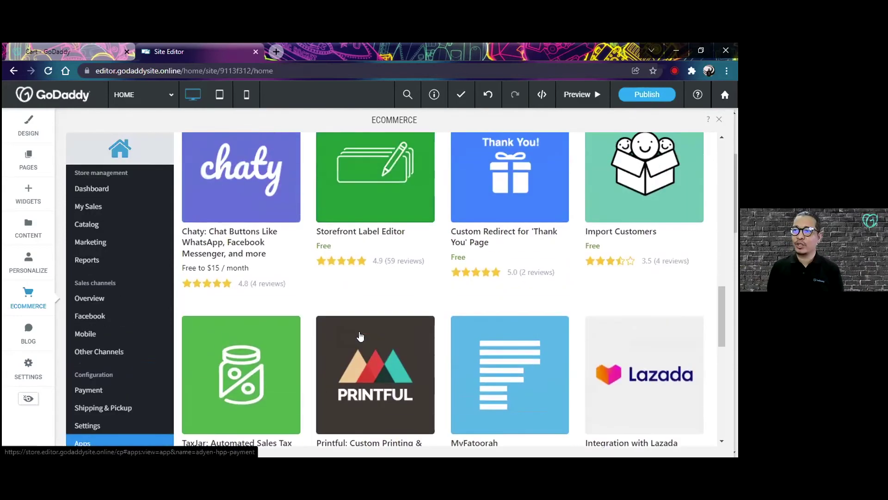